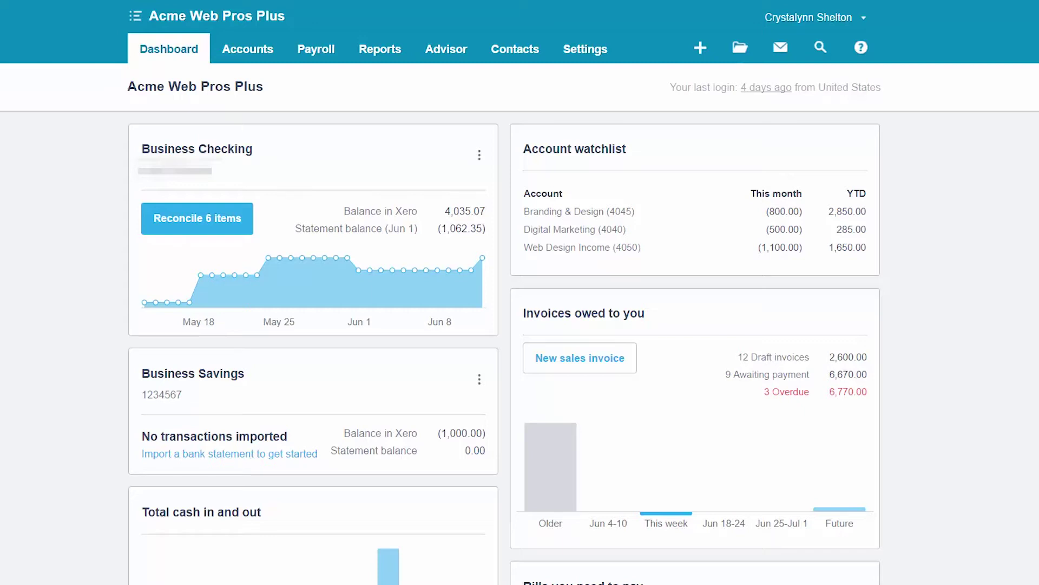
# Go to Reports > All Reports and expand the full Sales list, including Income by Contact.
pyautogui.click(382, 50)
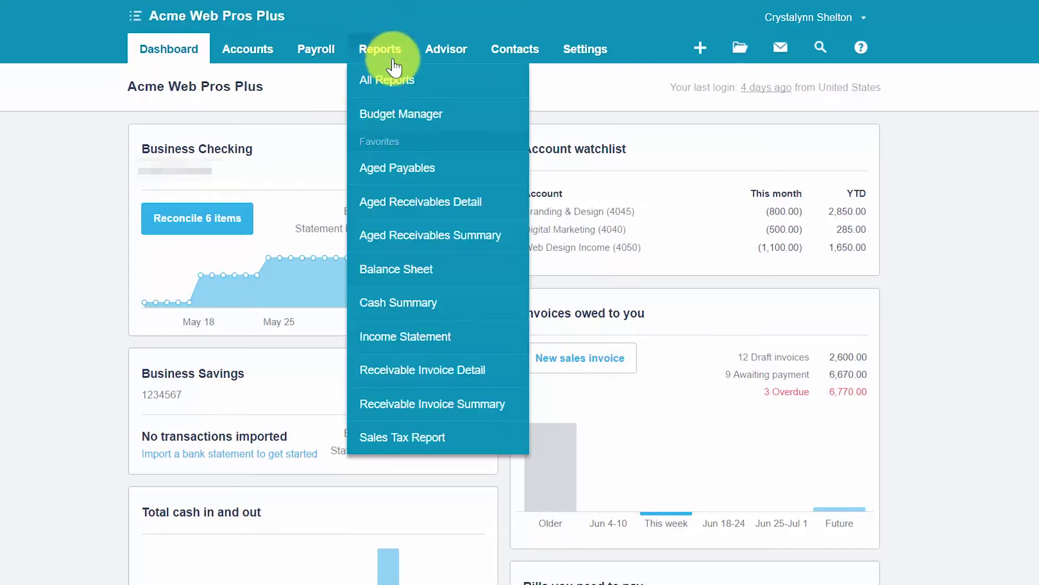
pyautogui.click(402, 83)
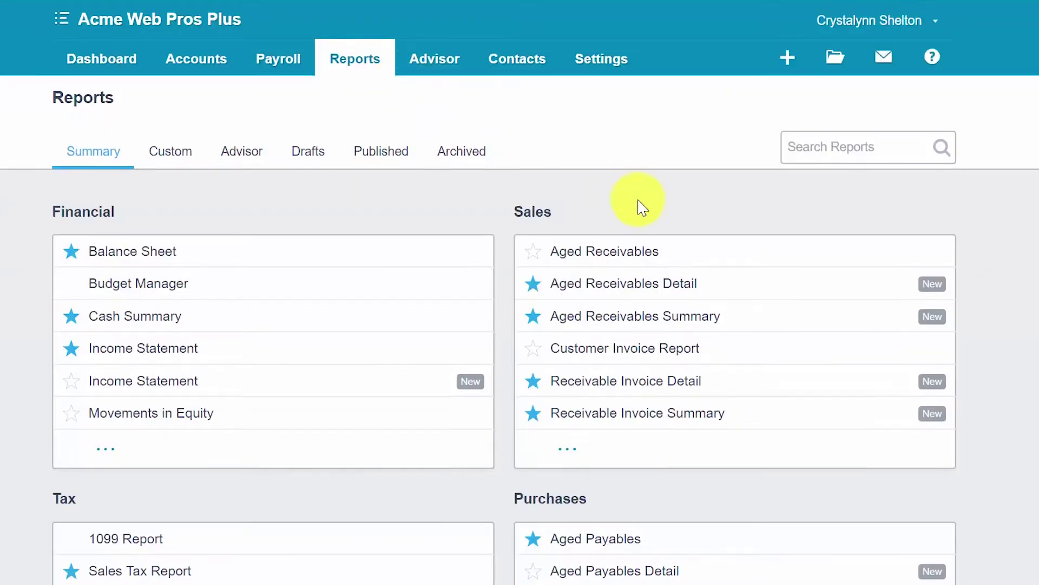
pyautogui.scroll(-3, 639, 204)
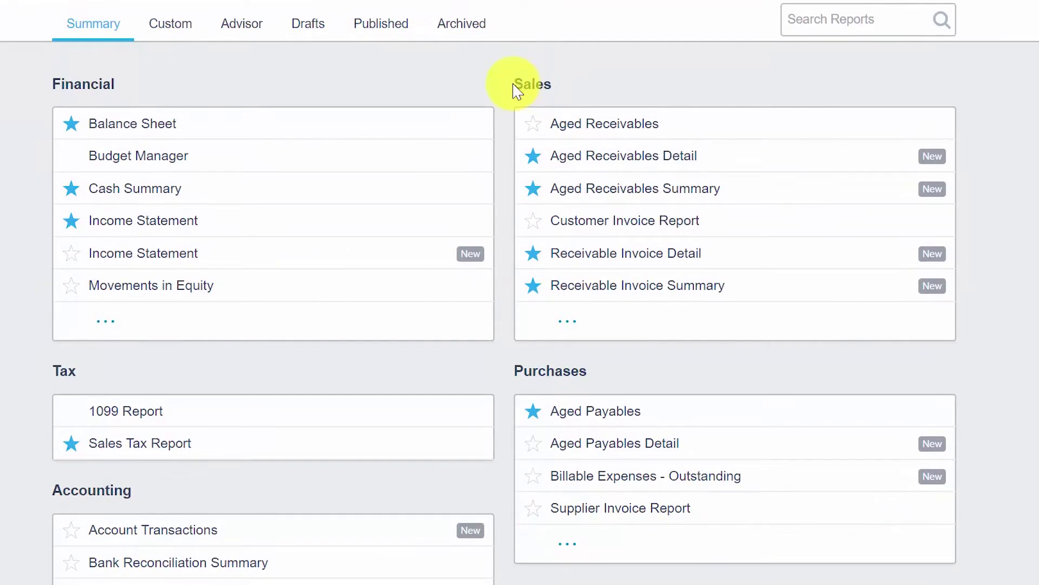
pyautogui.doubleClick(517, 85)
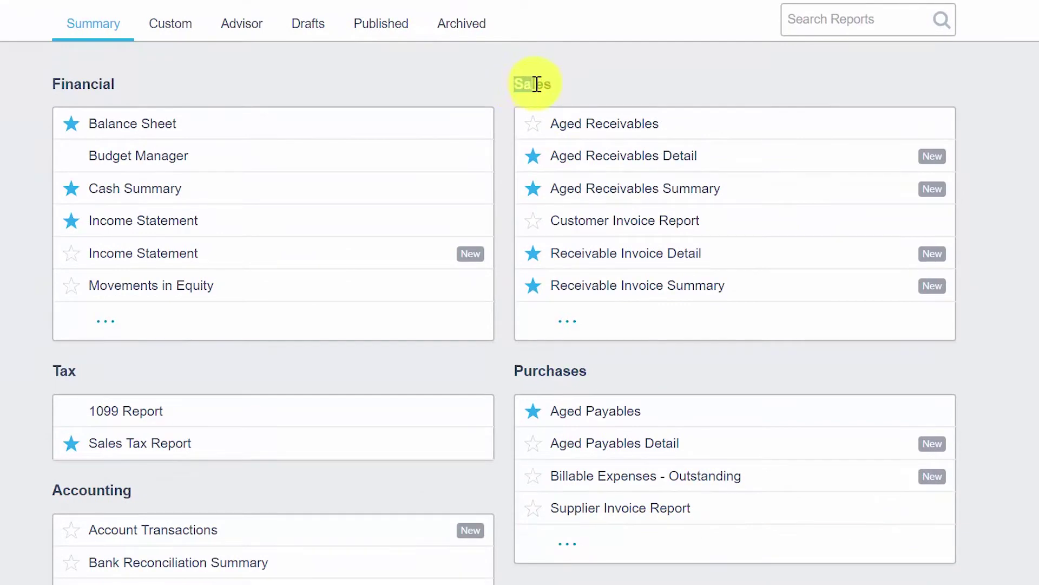
pyautogui.click(567, 98)
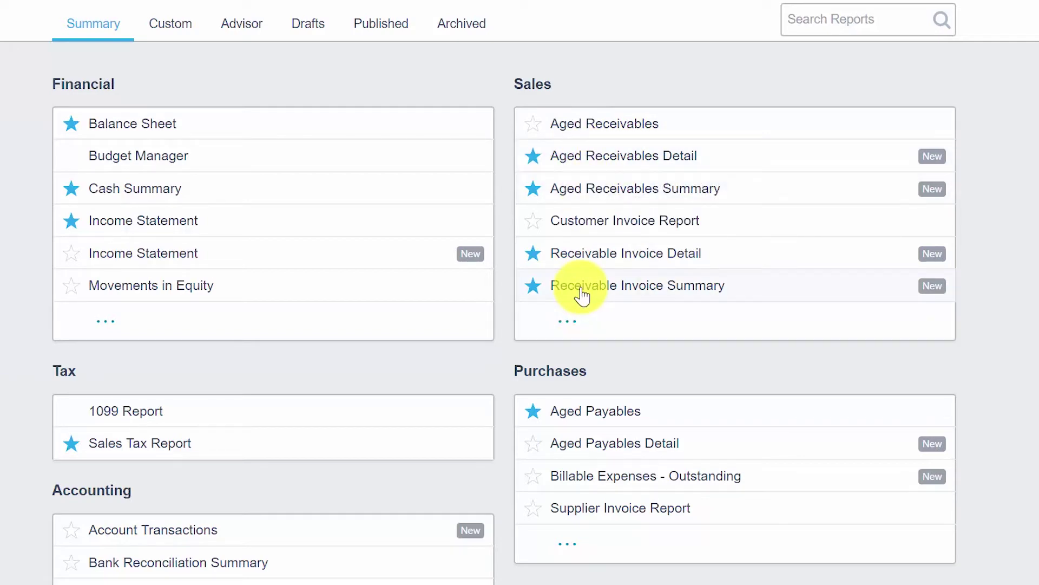
pyautogui.click(568, 331)
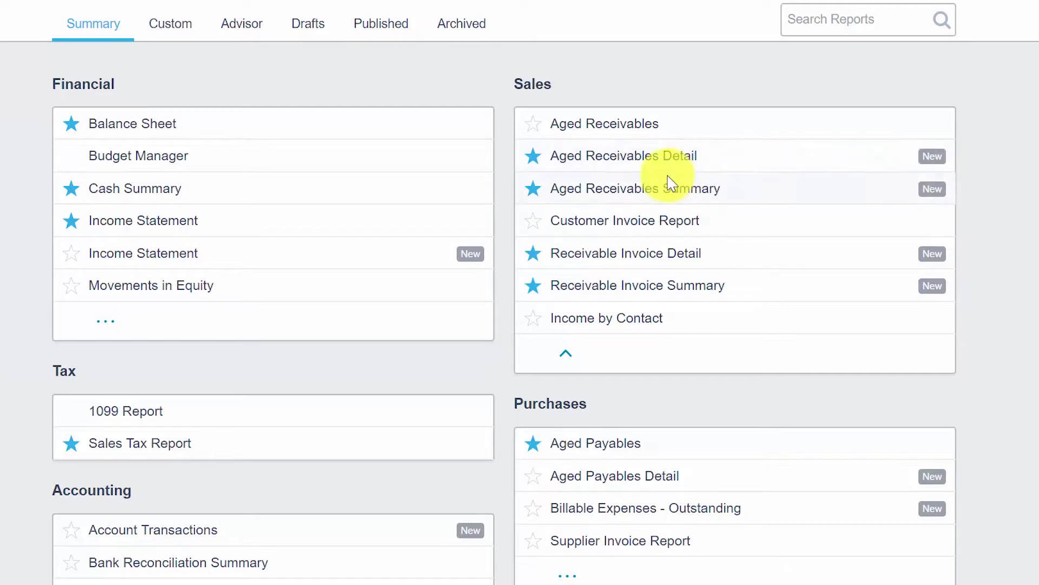
# Open the Aged Receivables Detail report, scroll through it and drill into invoice INV-0004.
pyautogui.click(651, 163)
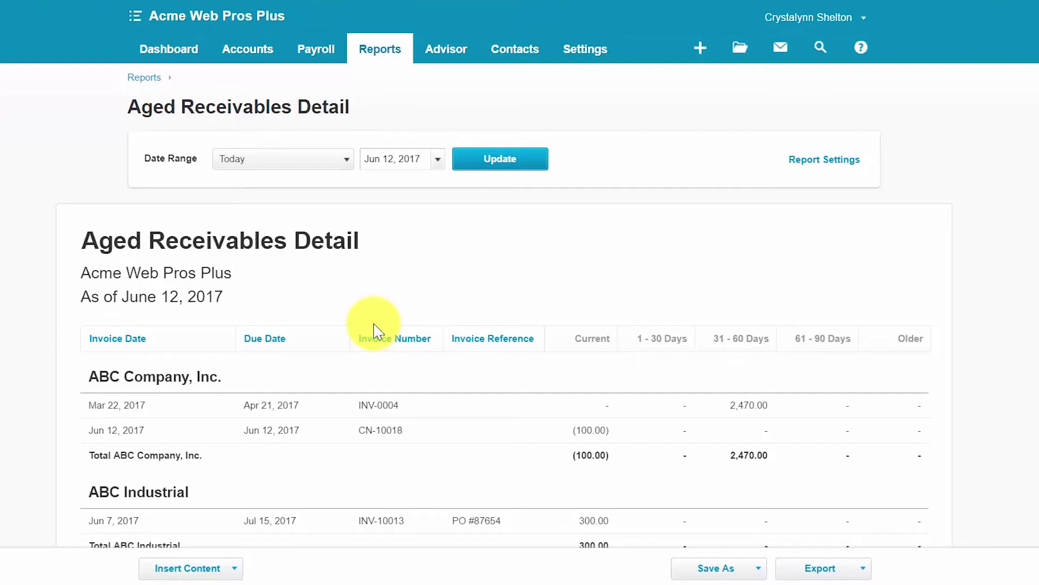
pyautogui.scroll(-1, 378, 330)
pyautogui.scroll(-2, 378, 330)
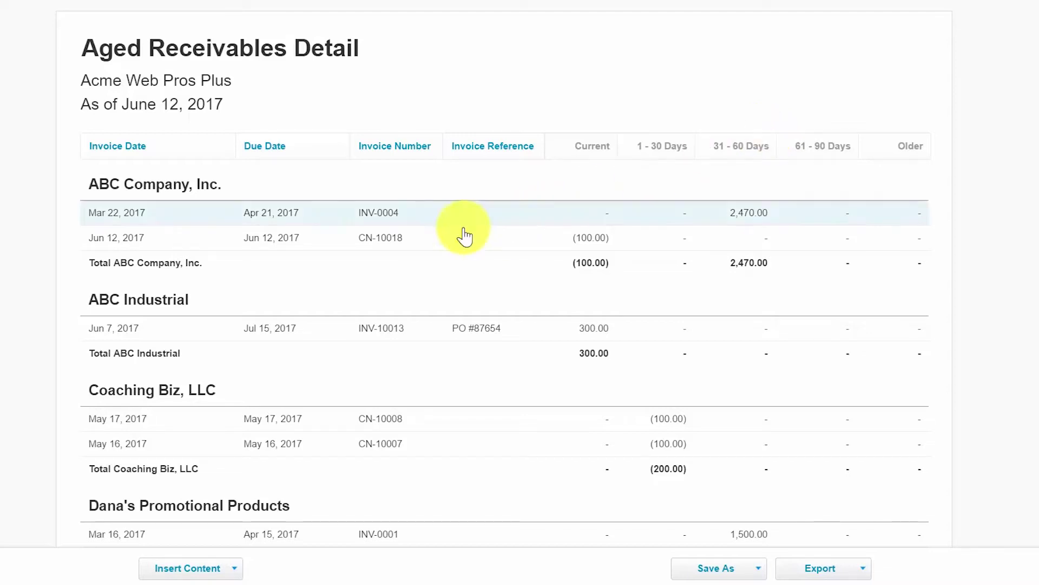
pyautogui.click(379, 217)
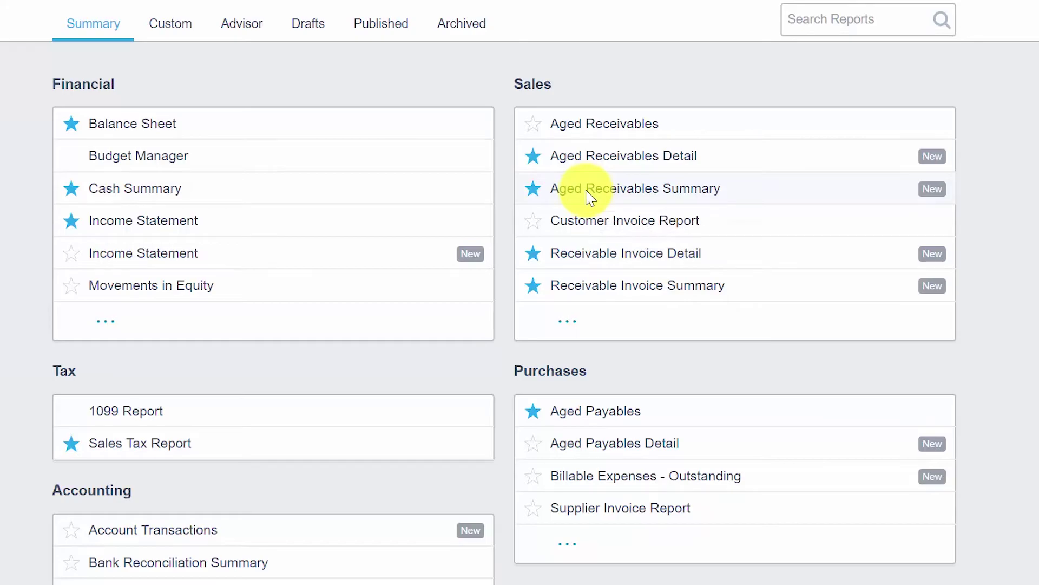
# Open Aged Receivables Summary and scroll through contacts' ageing balances as of June 12, 2017.
pyautogui.click(587, 191)
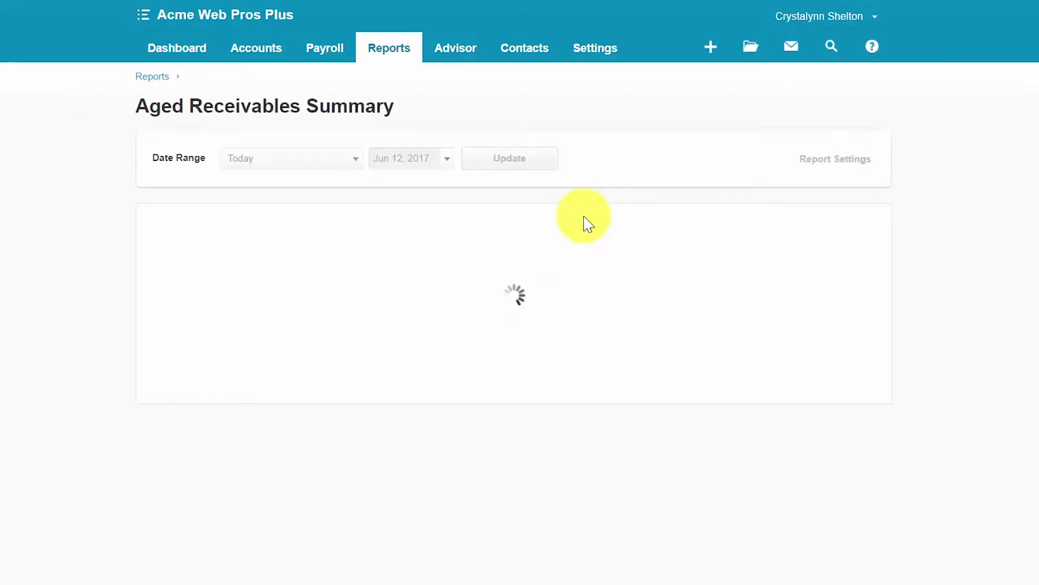
pyautogui.scroll(-1, 588, 222)
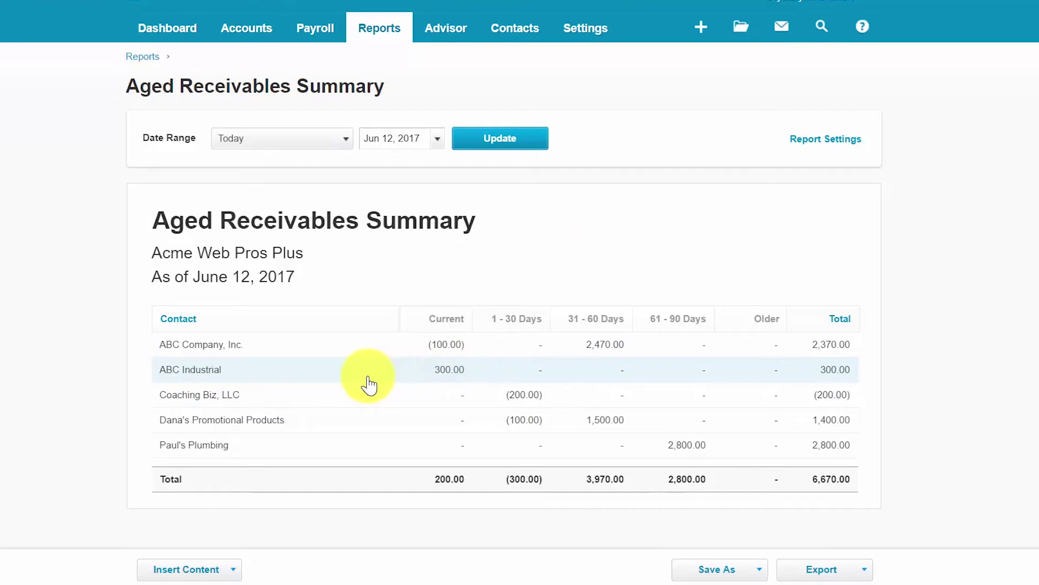
# Drill into ABC Industrial's outstanding receivables and open invoice INV-10013 for 300.00.
pyautogui.click(233, 377)
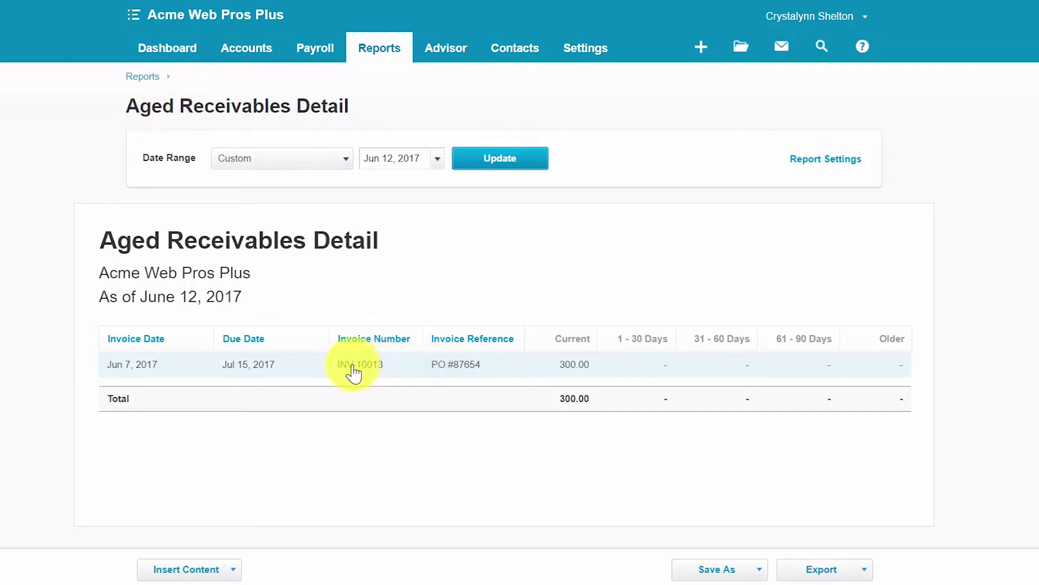
pyautogui.click(385, 368)
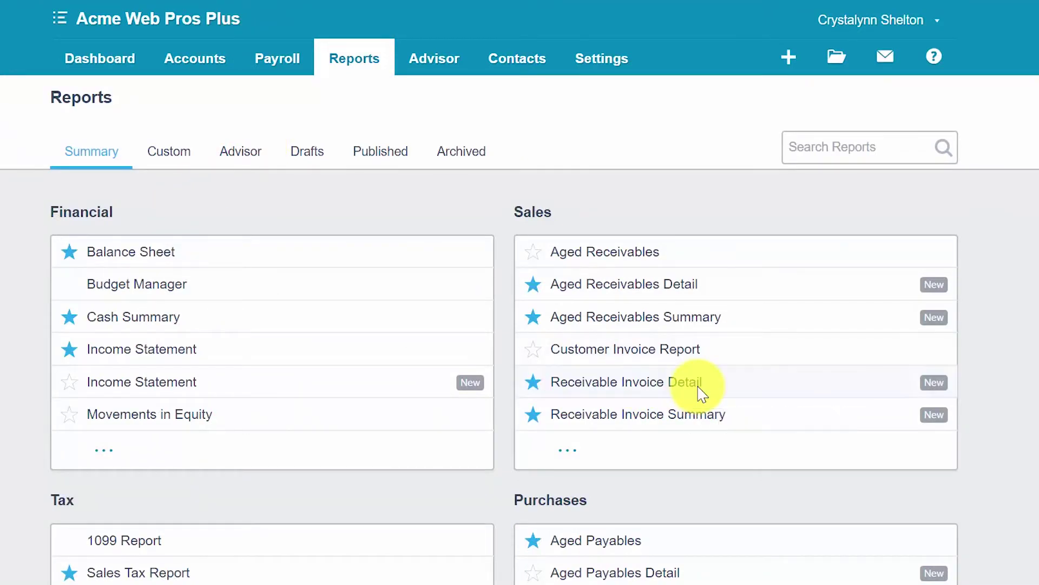
# Scroll through the June 2017 Receivable Invoice Detail report, including credit notes CN-10017 and CN-10018.
pyautogui.click(564, 392)
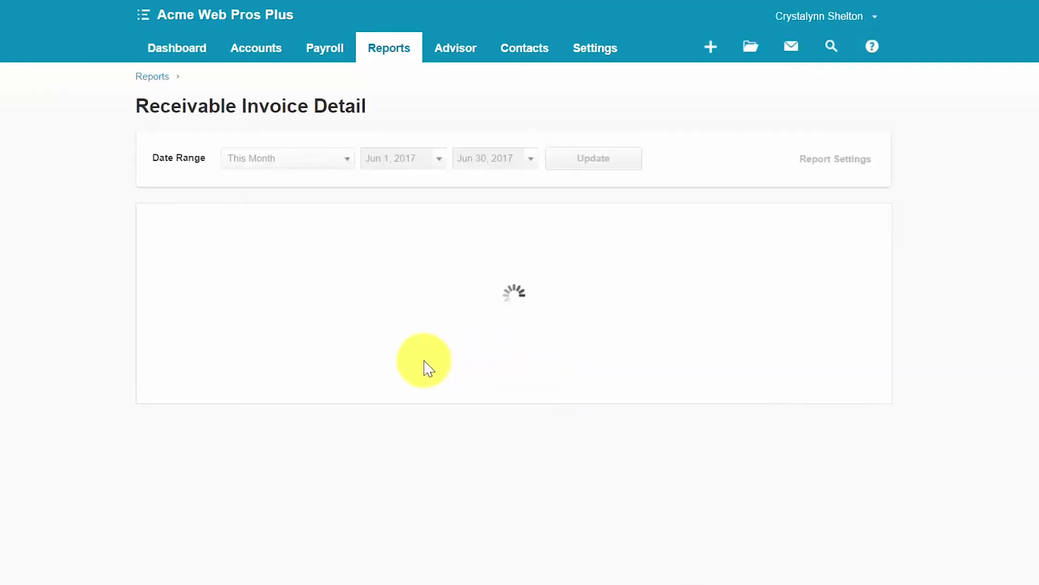
pyautogui.scroll(-3, 481, 279)
pyautogui.scroll(-1, 482, 283)
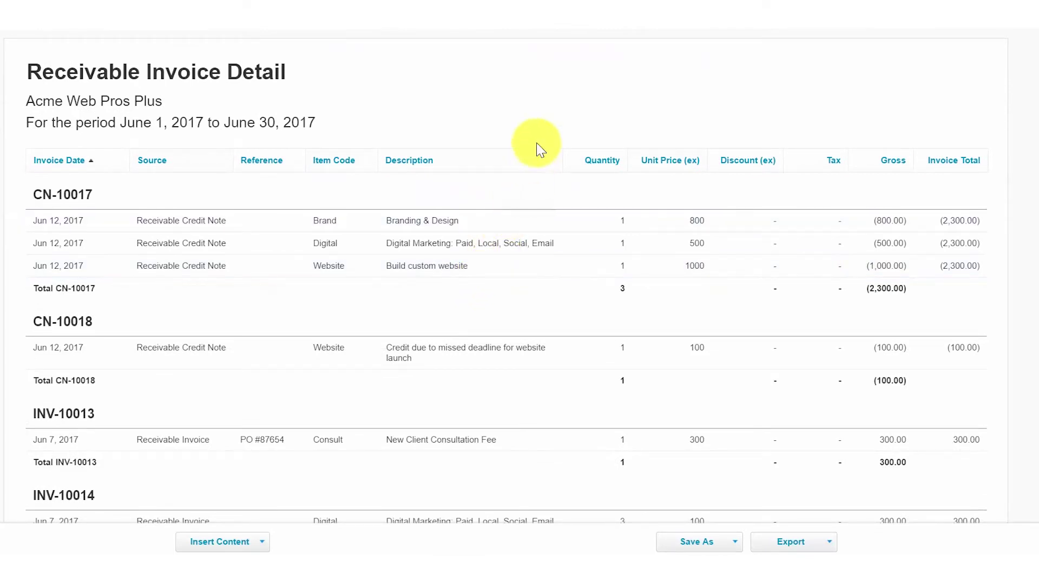
pyautogui.scroll(-1, 539, 146)
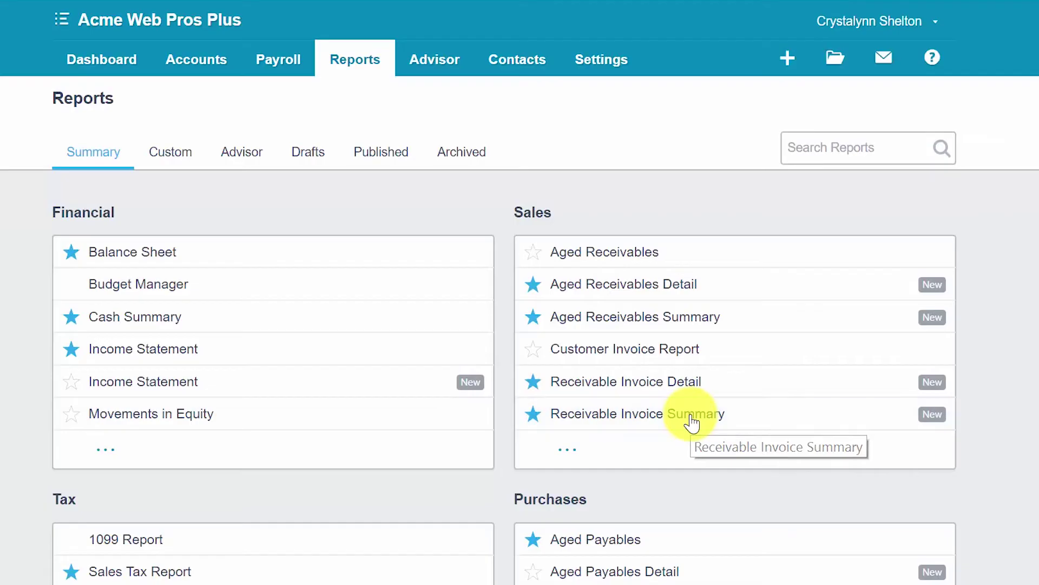
pyautogui.scroll(-3, 135, 187)
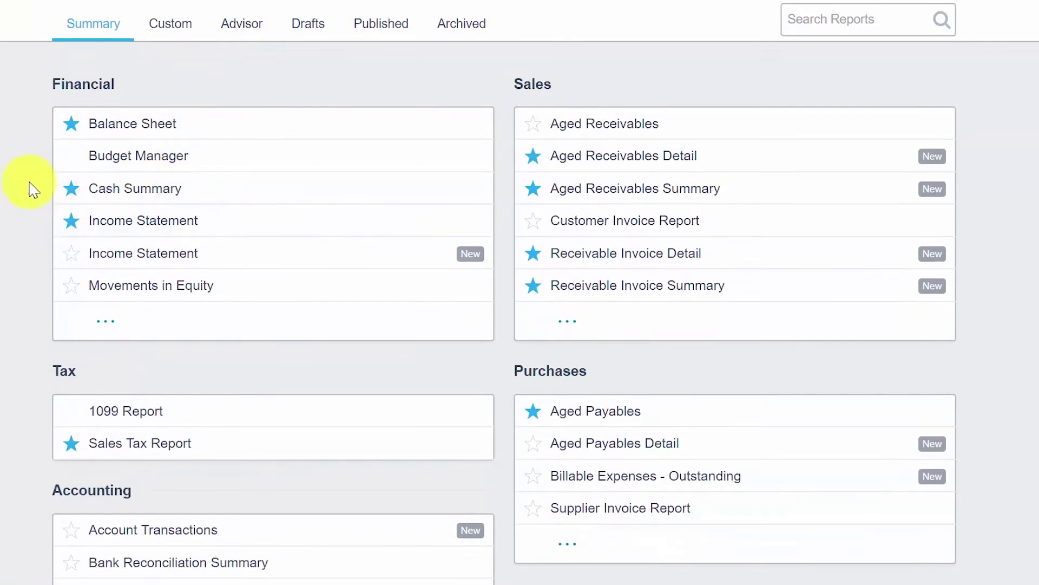
# Open the June 1–30, 2017 Receivable Invoice Summary and show its Print PDF, Excel, Google Sheets exports.
pyautogui.click(696, 296)
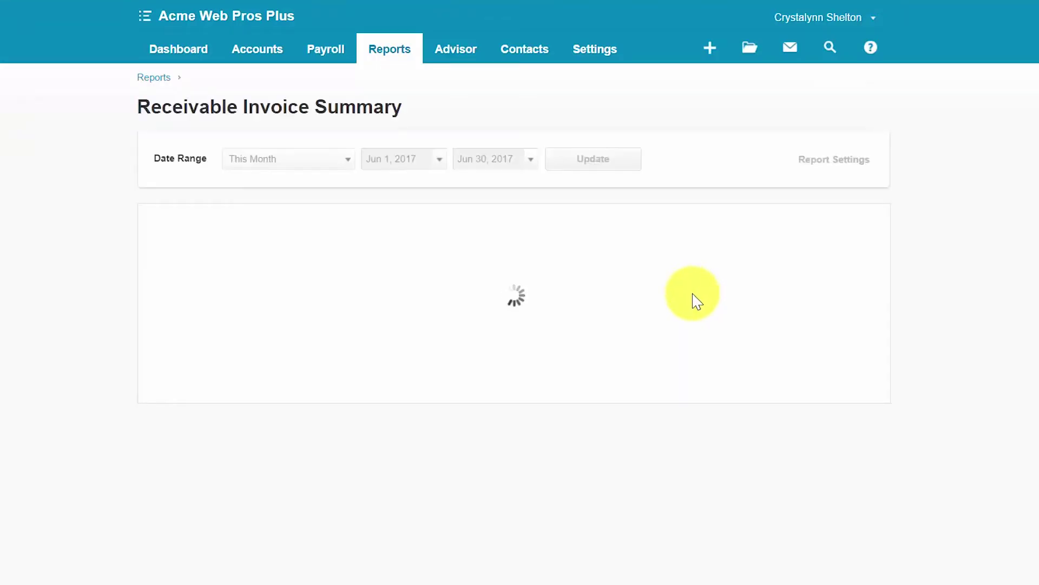
pyautogui.scroll(-1, 697, 301)
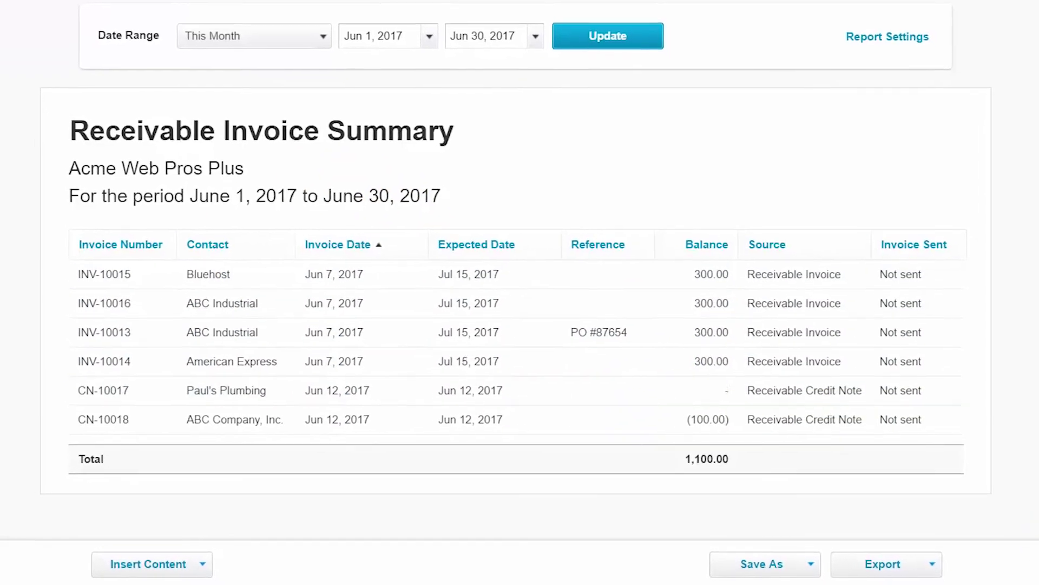
pyautogui.click(935, 567)
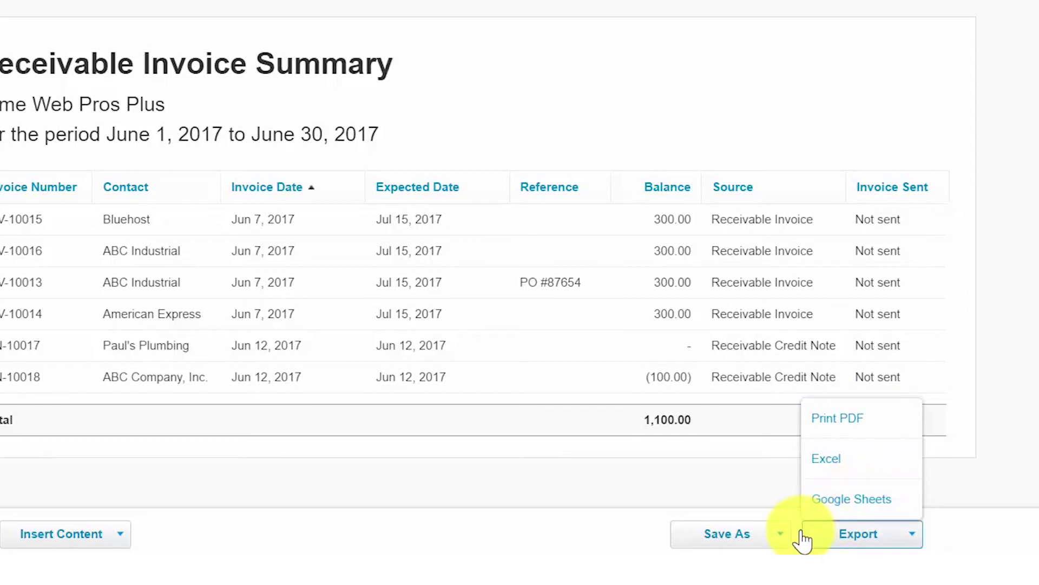
# Show the report's Save As choices: Draft, Published and Custom.
pyautogui.click(783, 536)
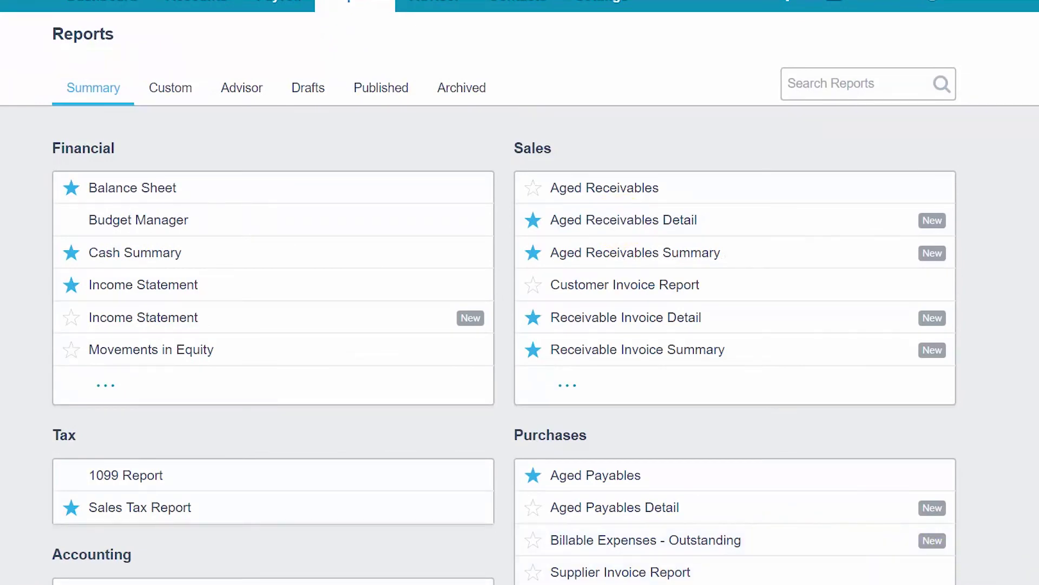
pyautogui.click(602, 227)
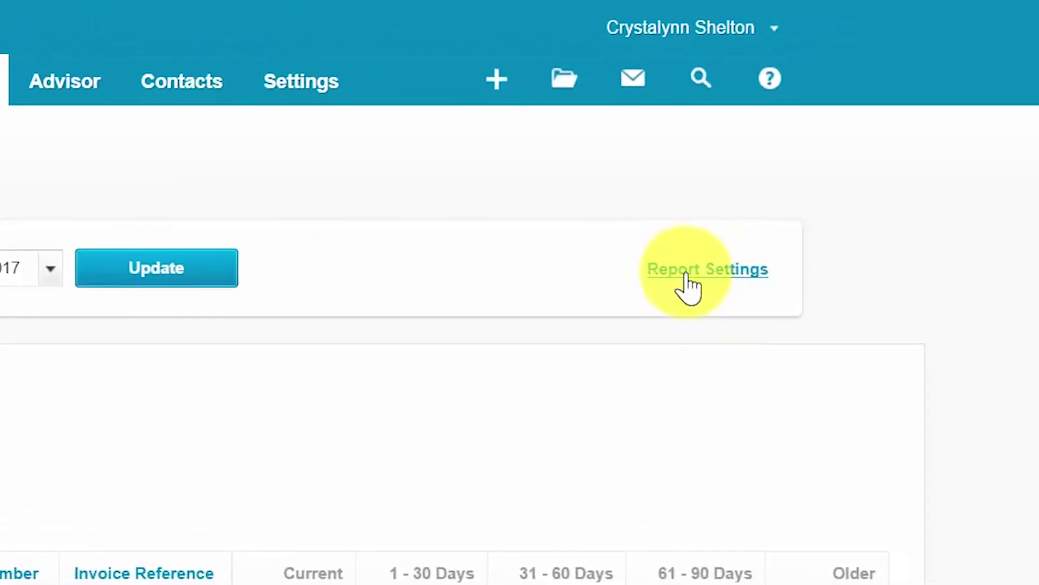
pyautogui.click(687, 276)
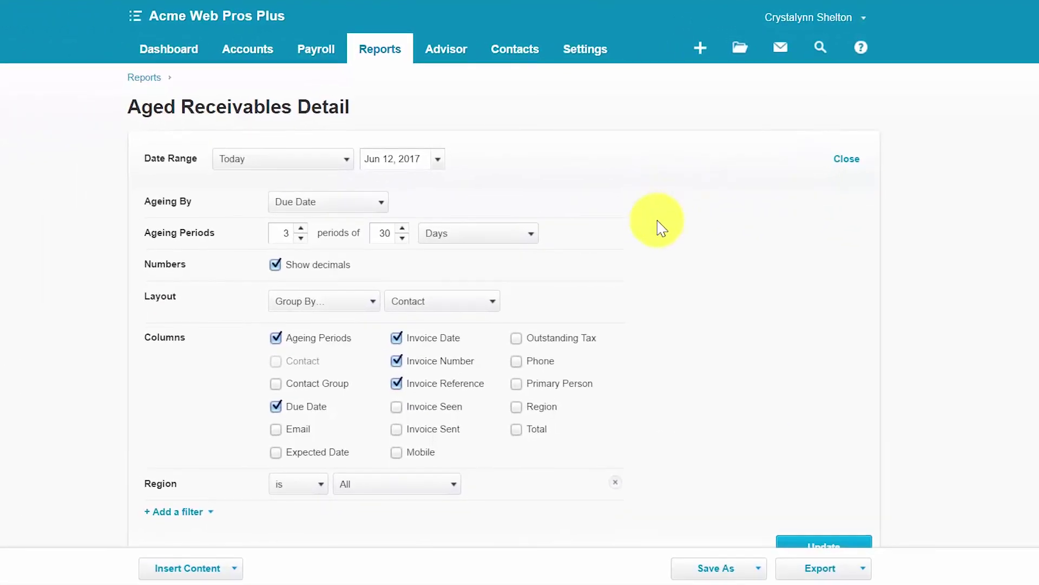
pyautogui.scroll(-1, 661, 227)
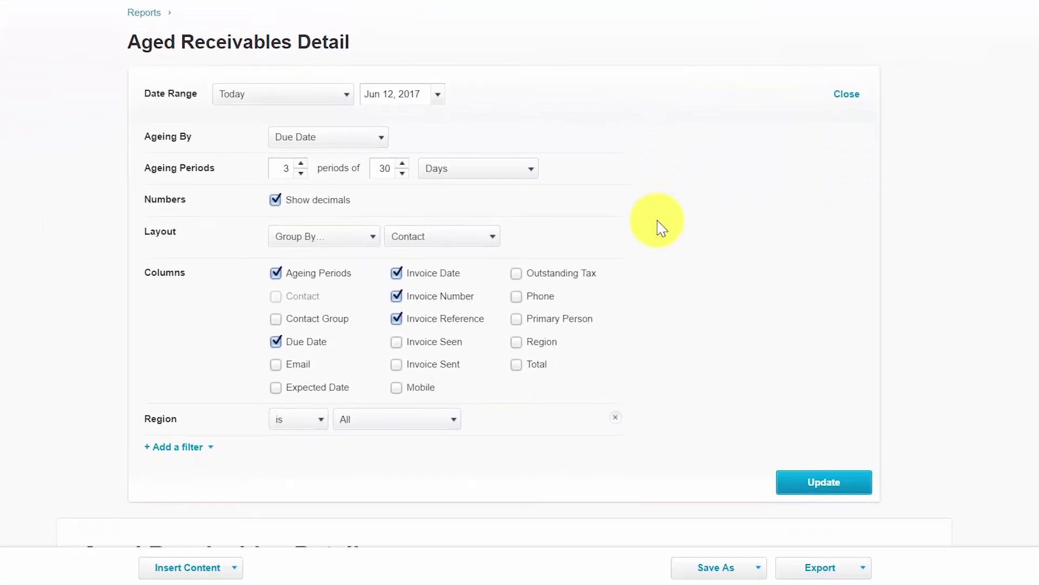
pyautogui.scroll(1, 662, 228)
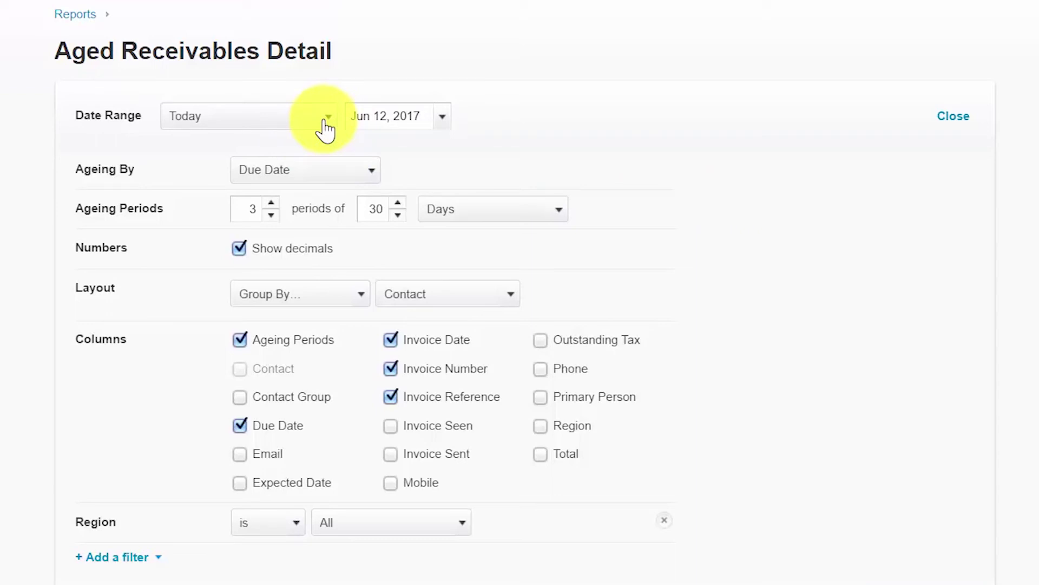
pyautogui.click(325, 128)
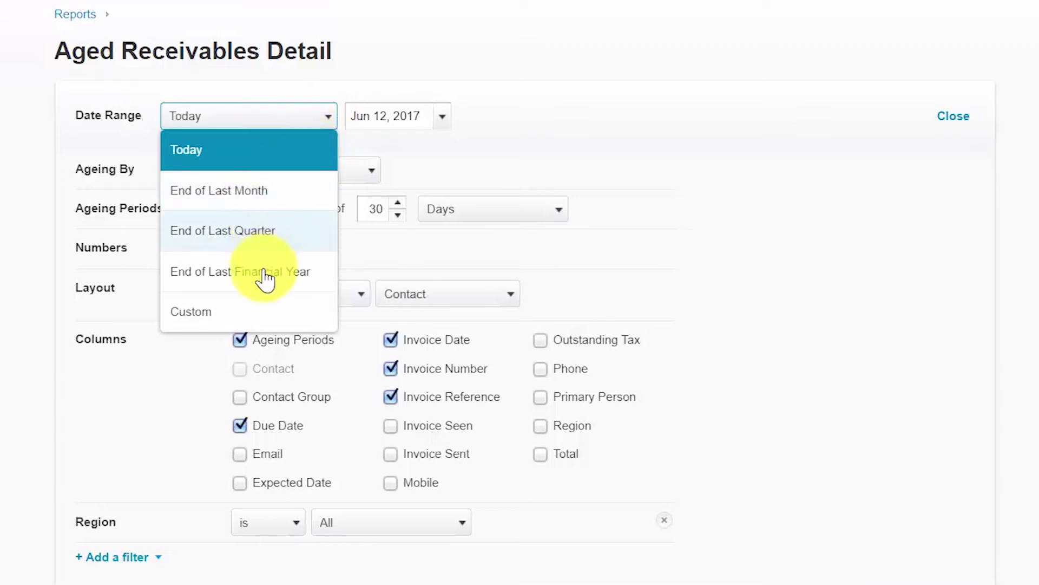
pyautogui.click(332, 58)
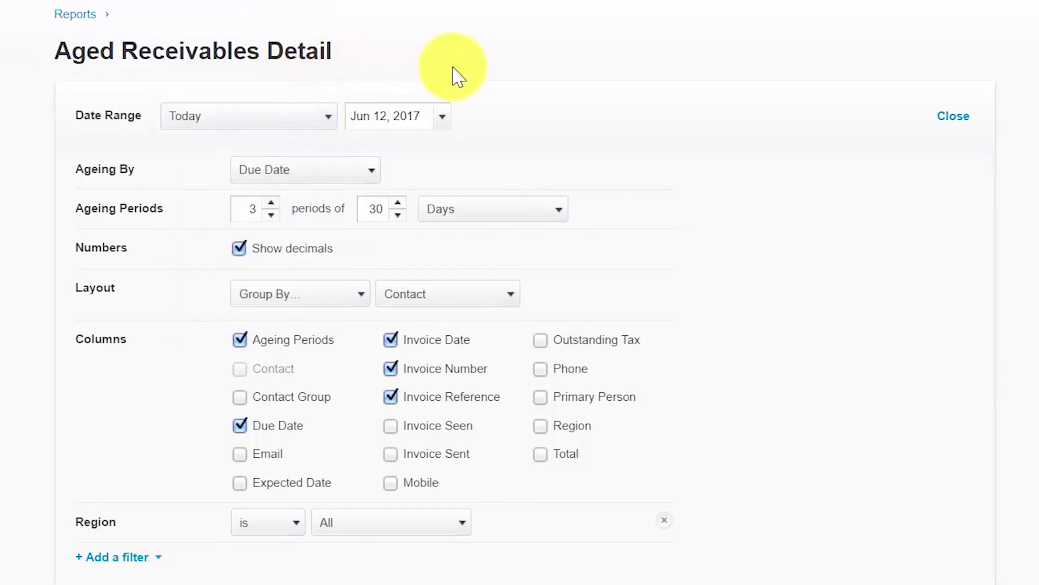
pyautogui.click(443, 118)
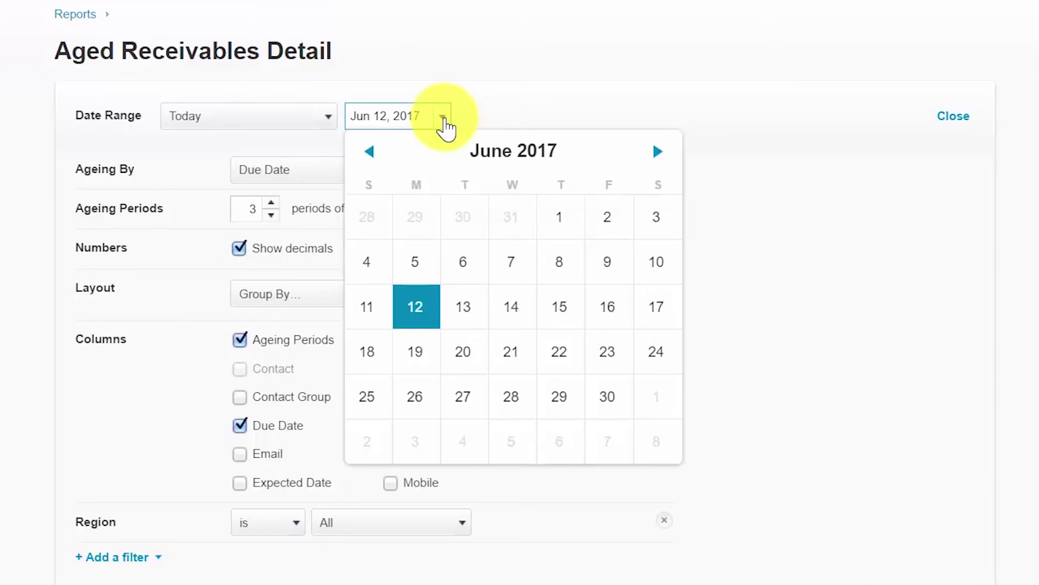
pyautogui.click(444, 121)
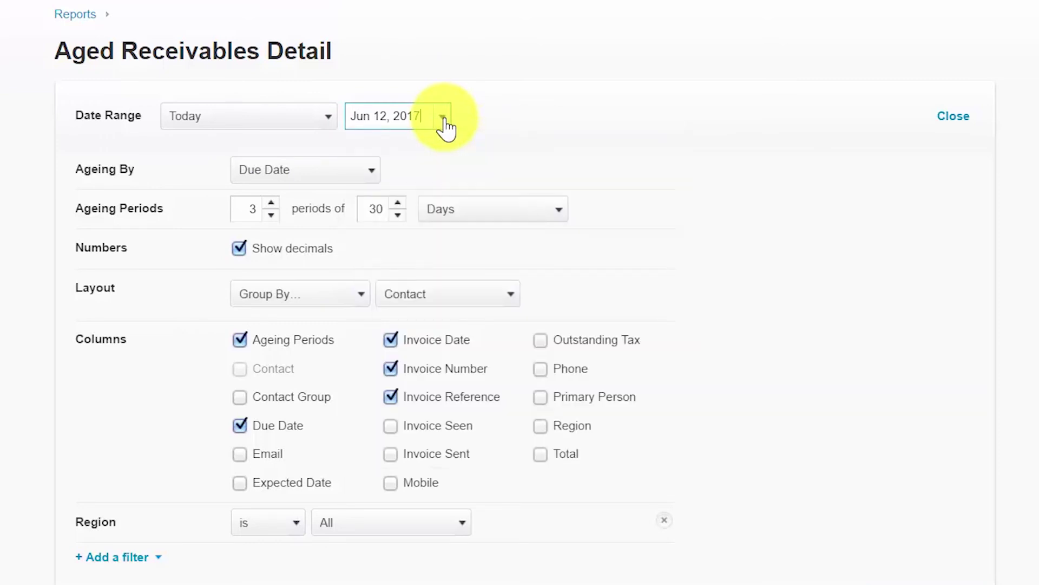
pyautogui.click(374, 172)
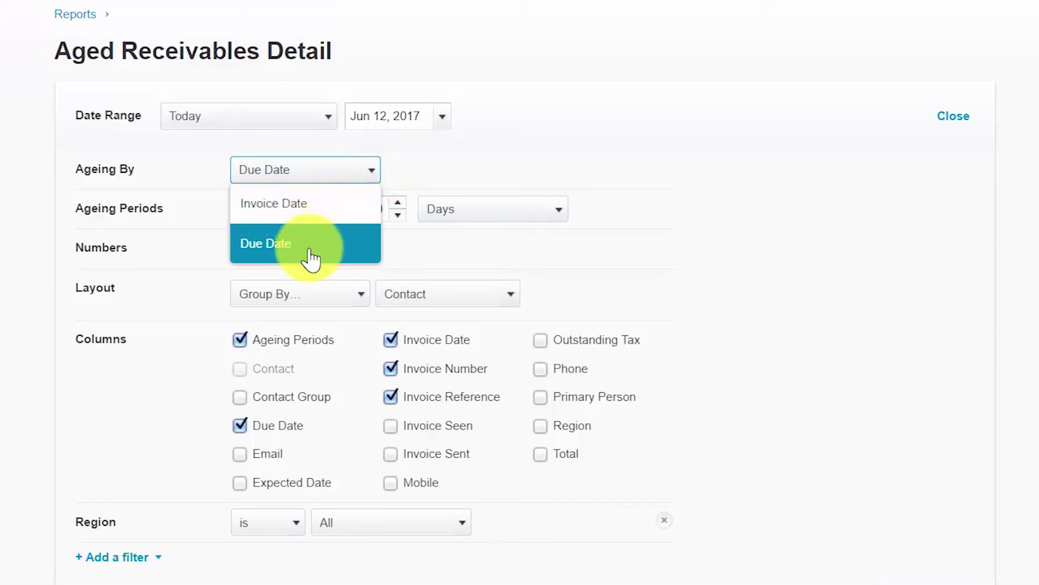
pyautogui.click(451, 165)
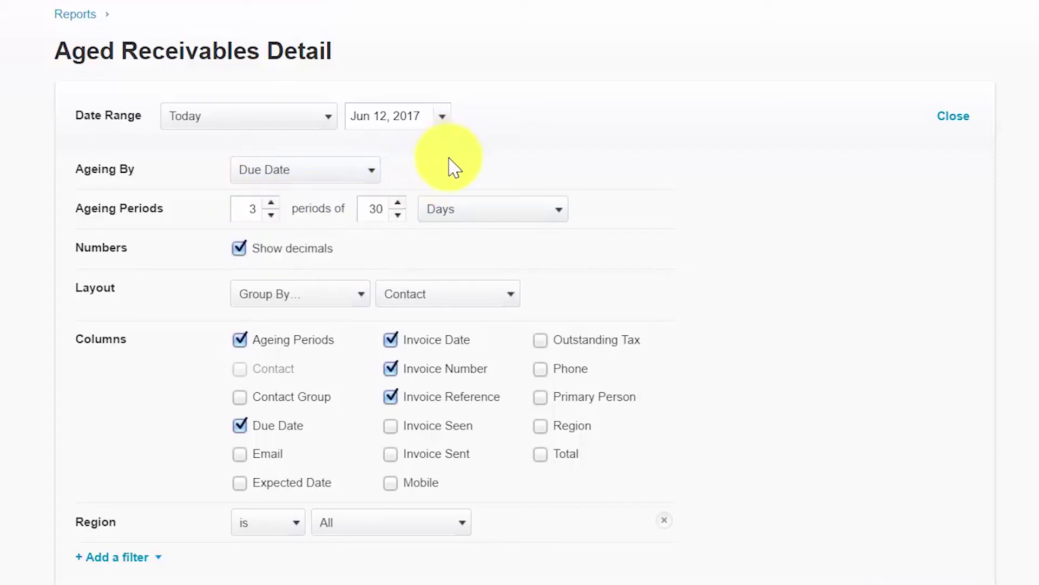
pyautogui.click(244, 210)
pyautogui.click(244, 210)
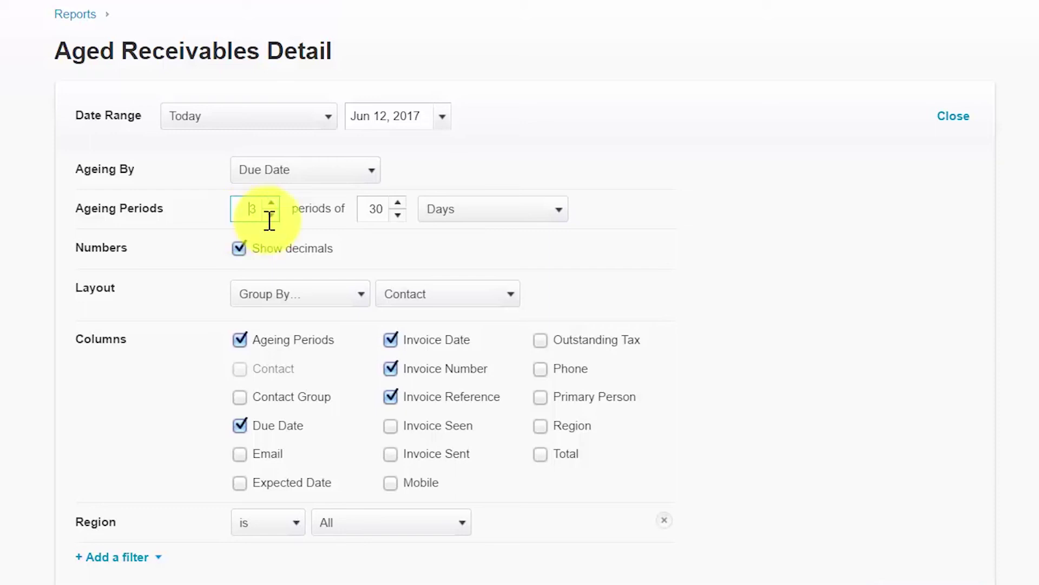
pyautogui.doubleClick(252, 209)
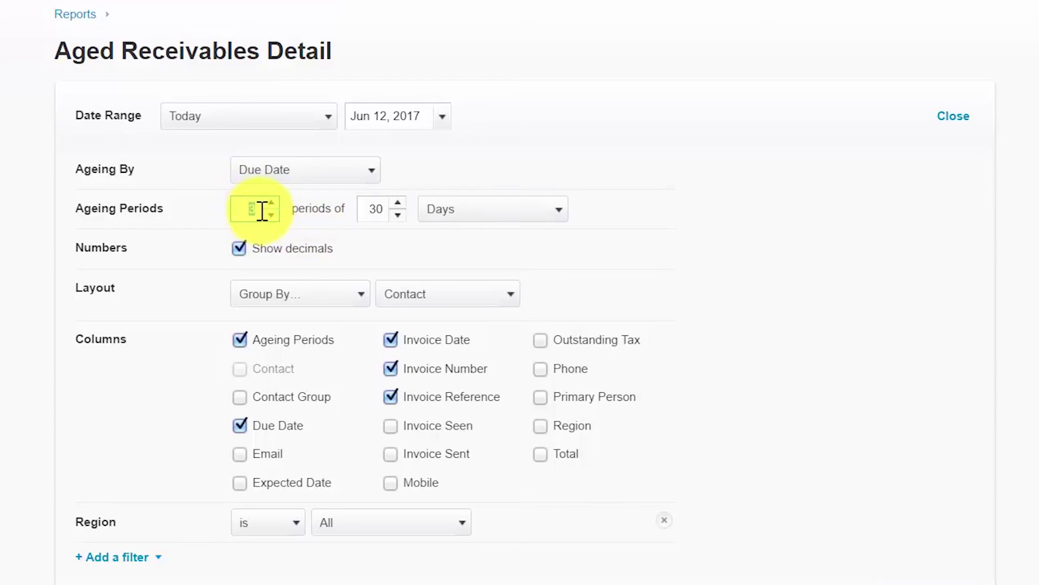
pyautogui.click(399, 236)
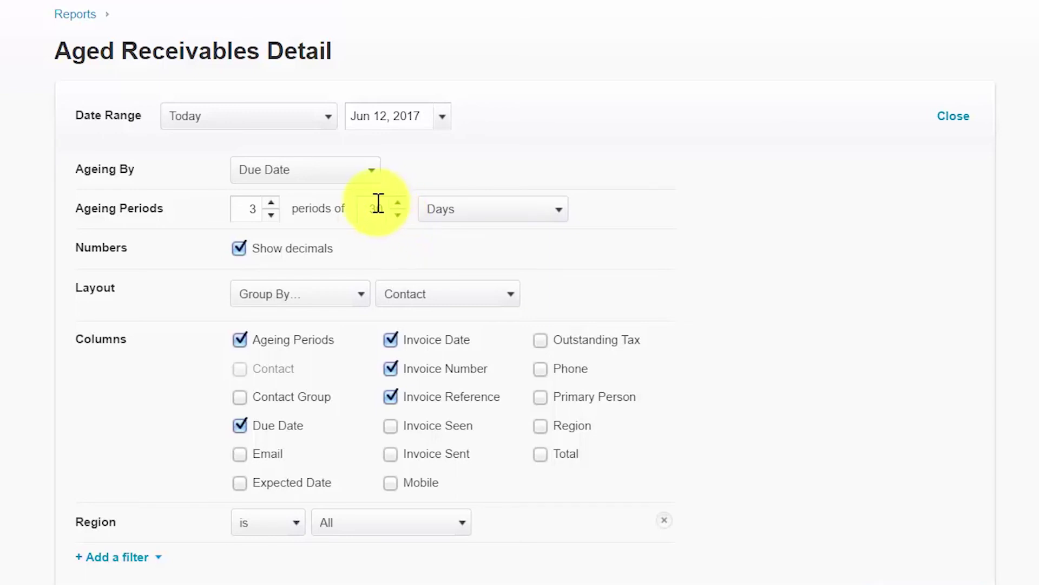
pyautogui.click(240, 210)
pyautogui.moveTo(240, 210); pyautogui.dragTo(262, 211)
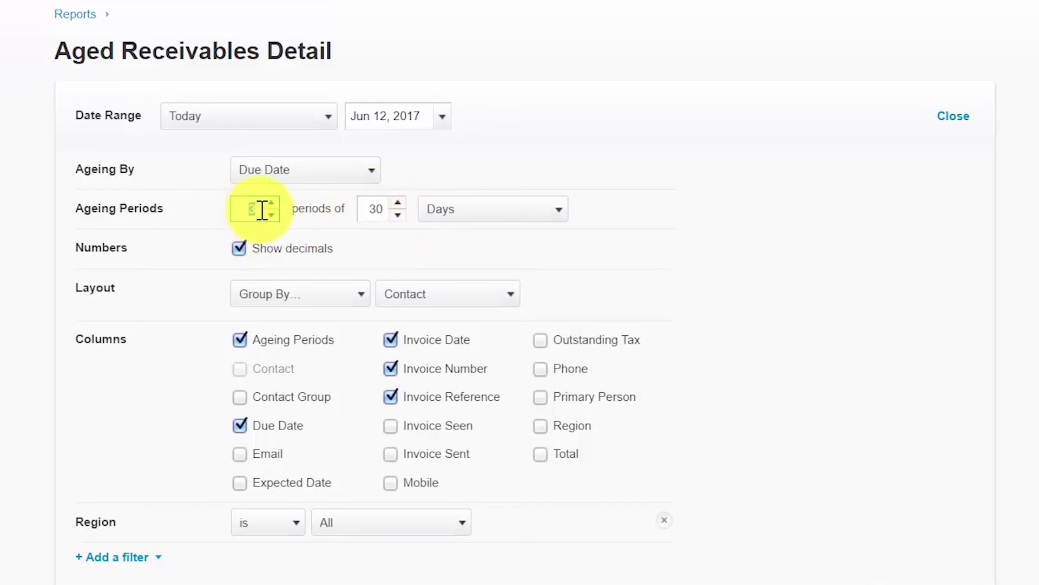
pyautogui.moveTo(372, 214); pyautogui.dragTo(375, 232)
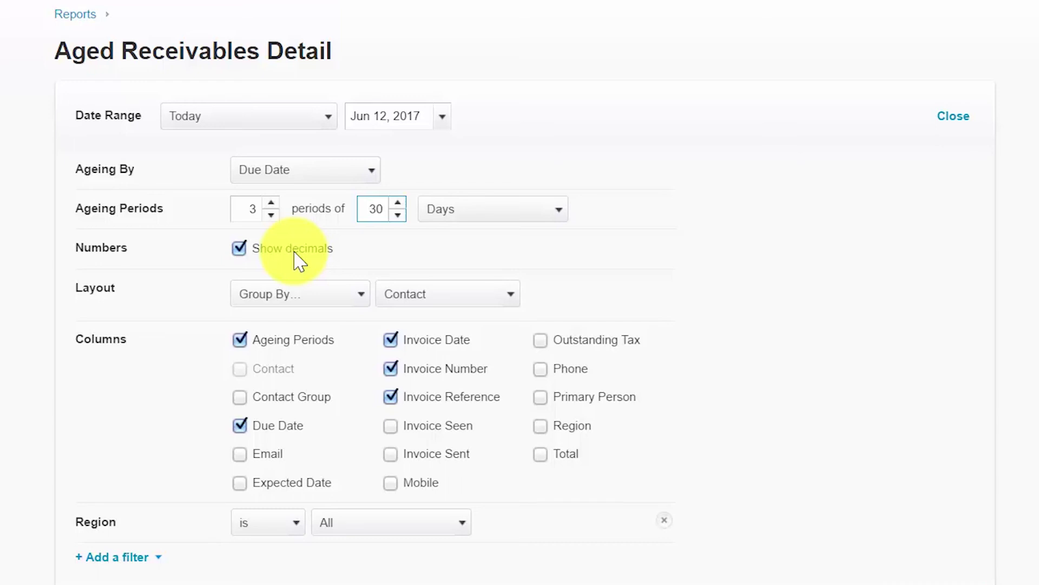
pyautogui.scroll(-2, 297, 260)
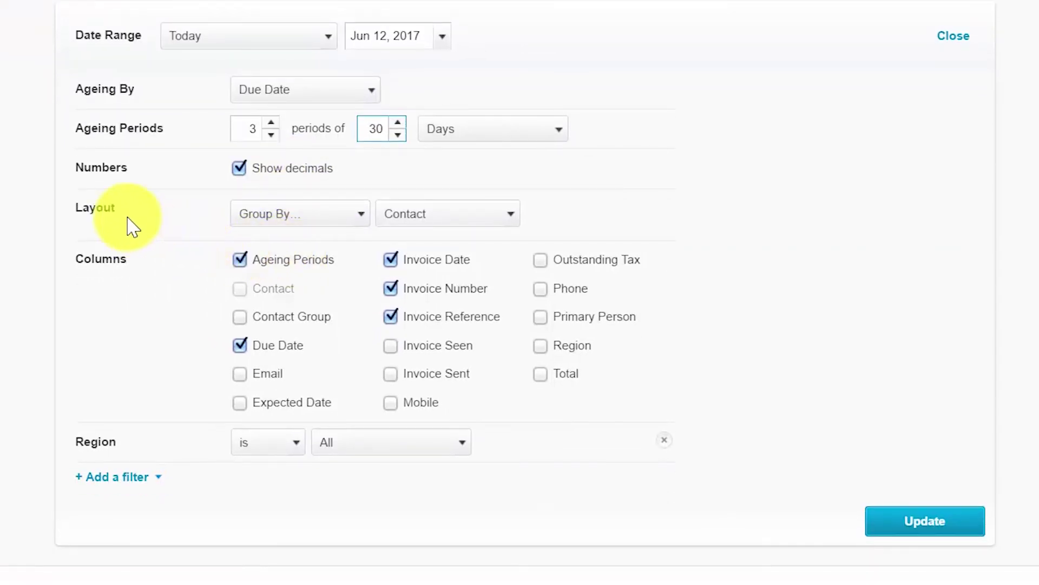
pyautogui.click(361, 224)
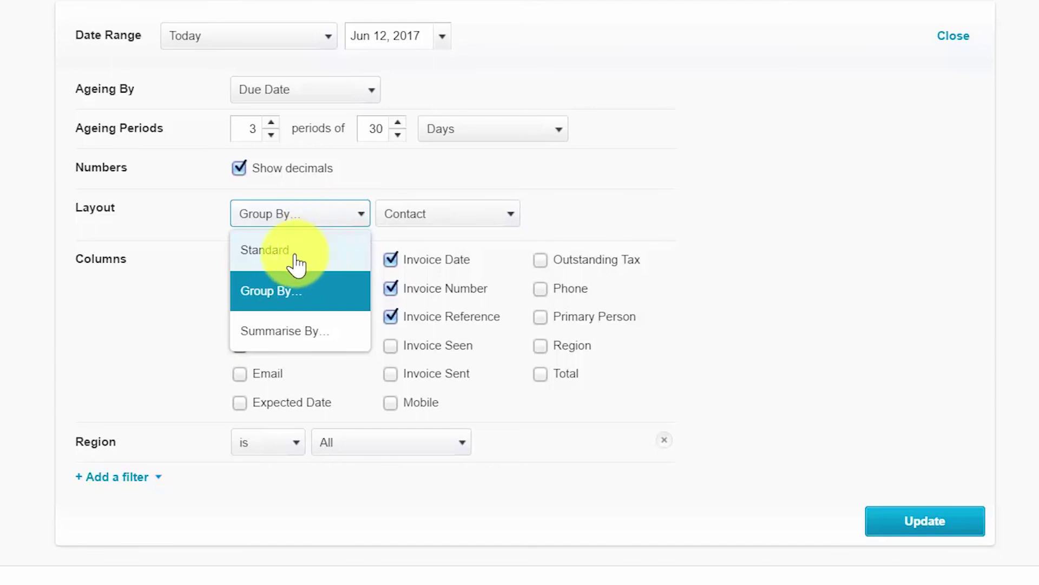
pyautogui.click(511, 222)
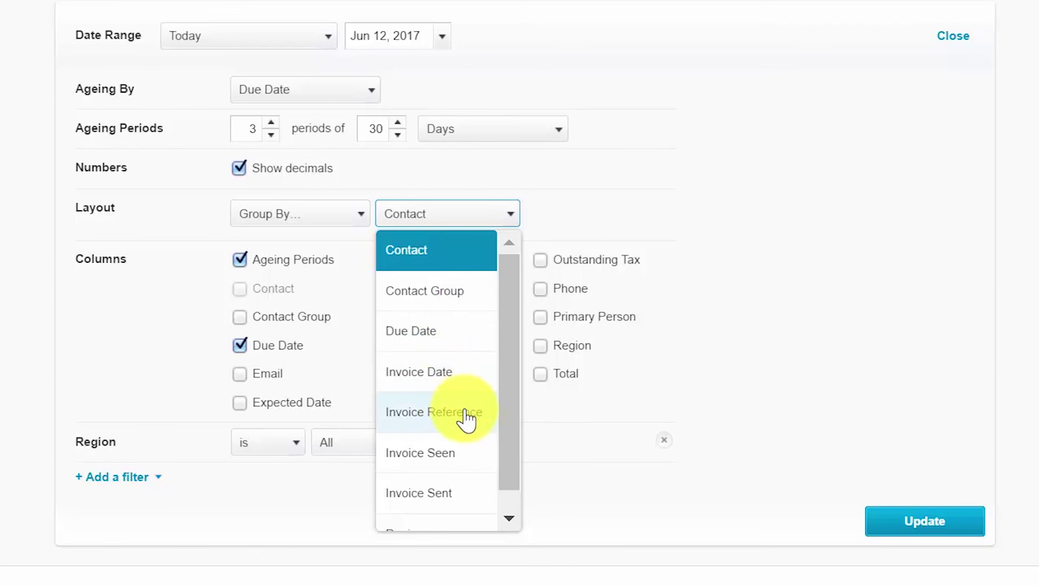
pyautogui.moveTo(506, 424); pyautogui.dragTo(500, 481)
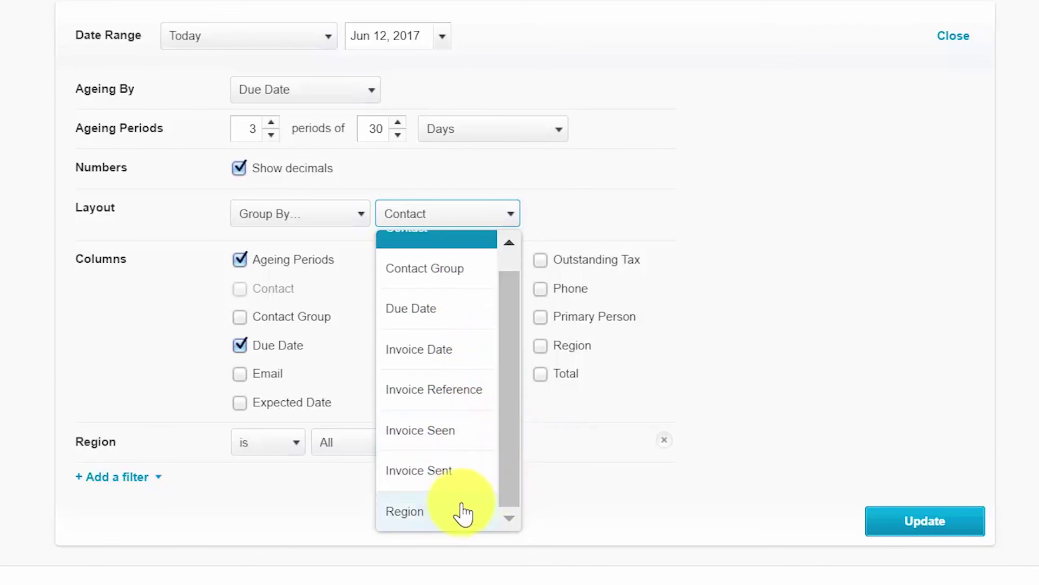
pyautogui.click(605, 214)
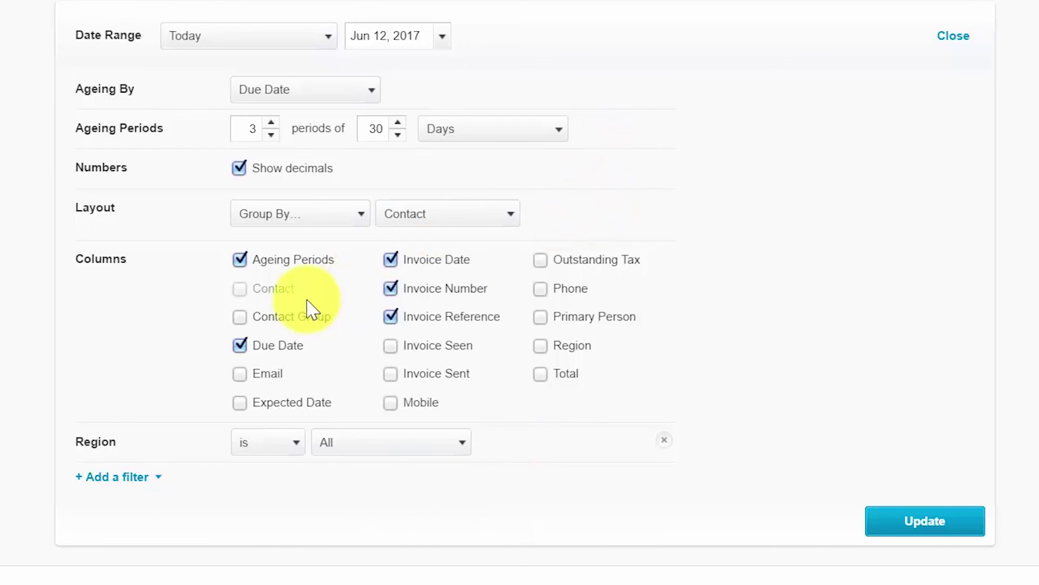
pyautogui.scroll(-2, 292, 287)
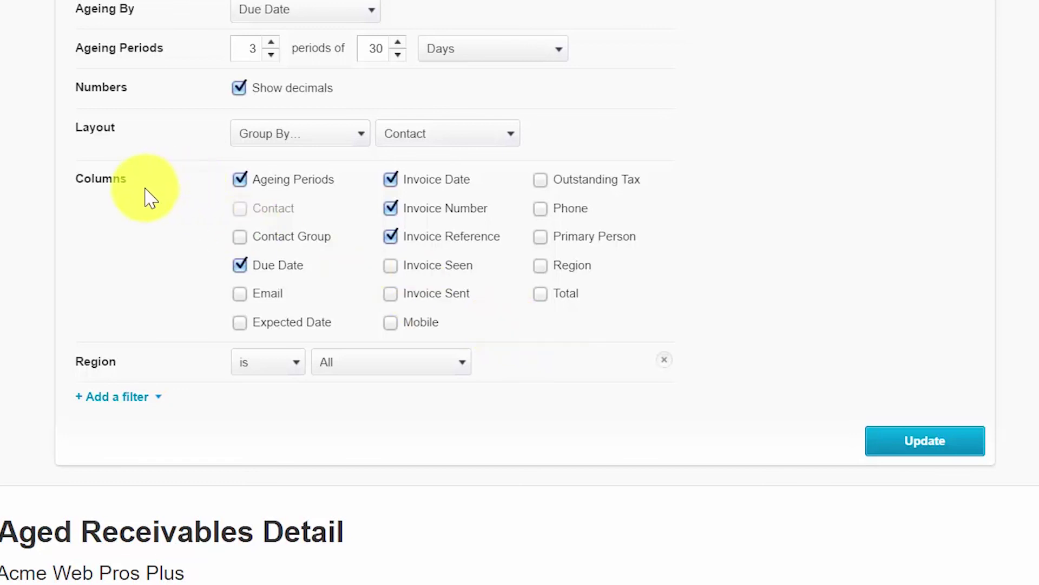
# Check the Add a filter list without adding a filter, then return to the Dashboard.
pyautogui.scroll(-2, 344, 309)
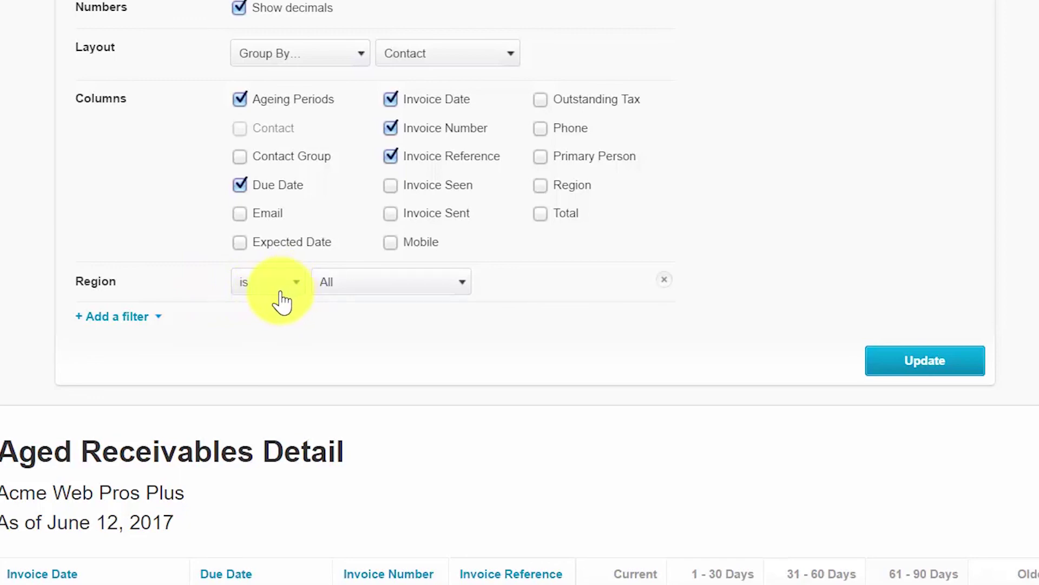
pyautogui.scroll(-3, 276, 295)
pyautogui.click(158, 139)
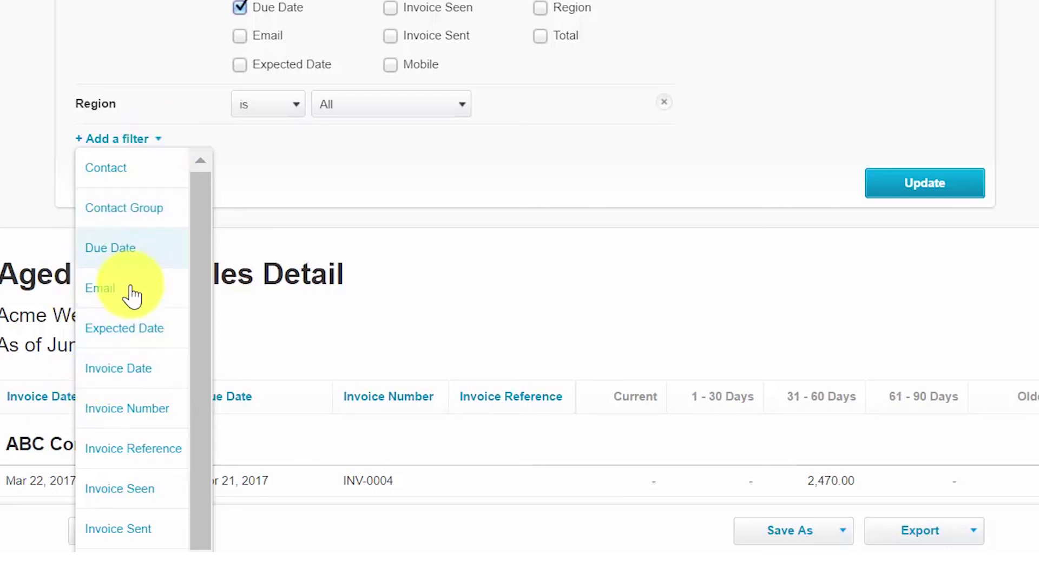
pyautogui.click(589, 159)
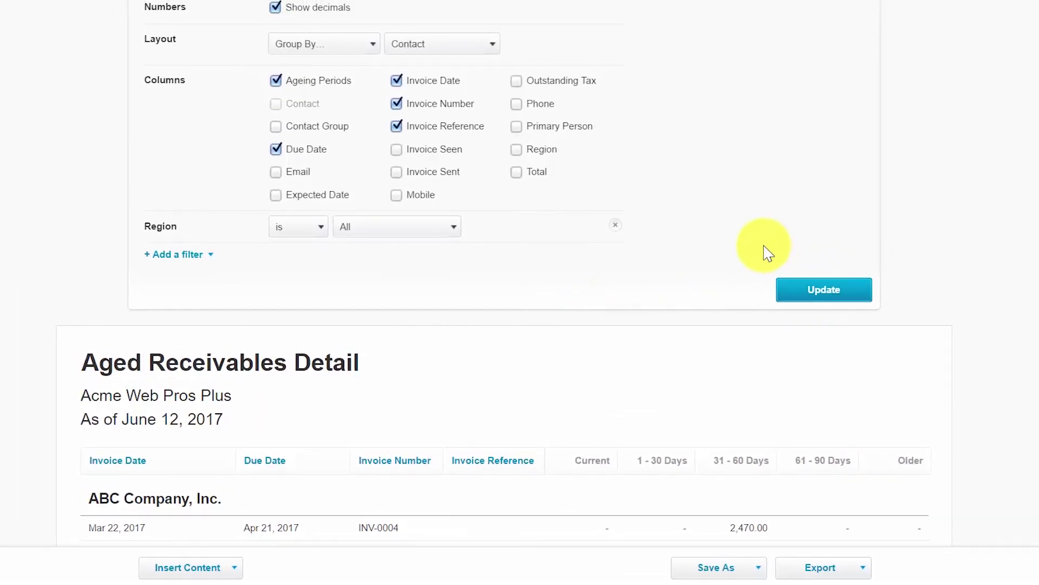
pyautogui.scroll(5, 622, 327)
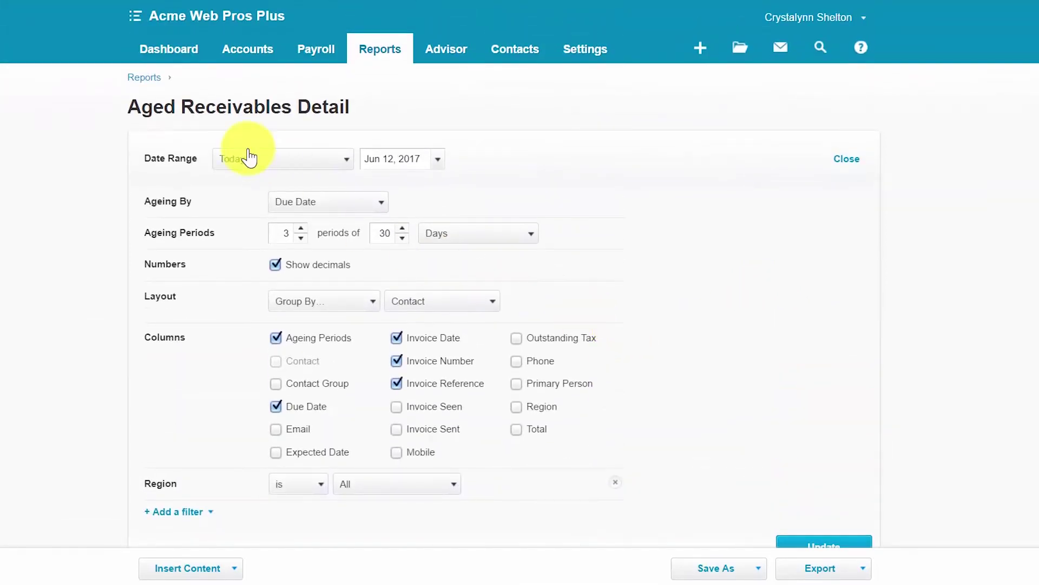
pyautogui.click(163, 49)
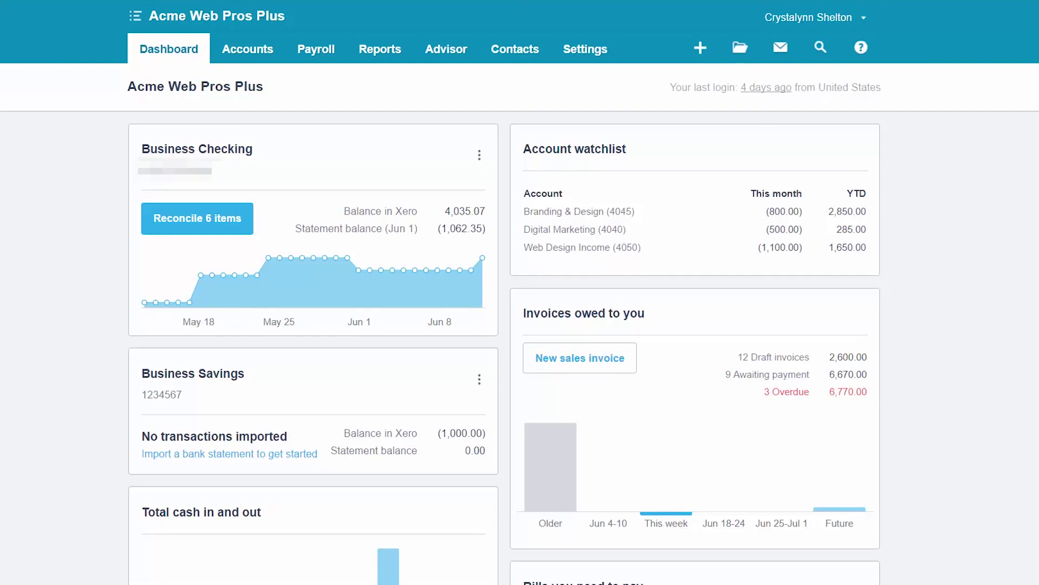